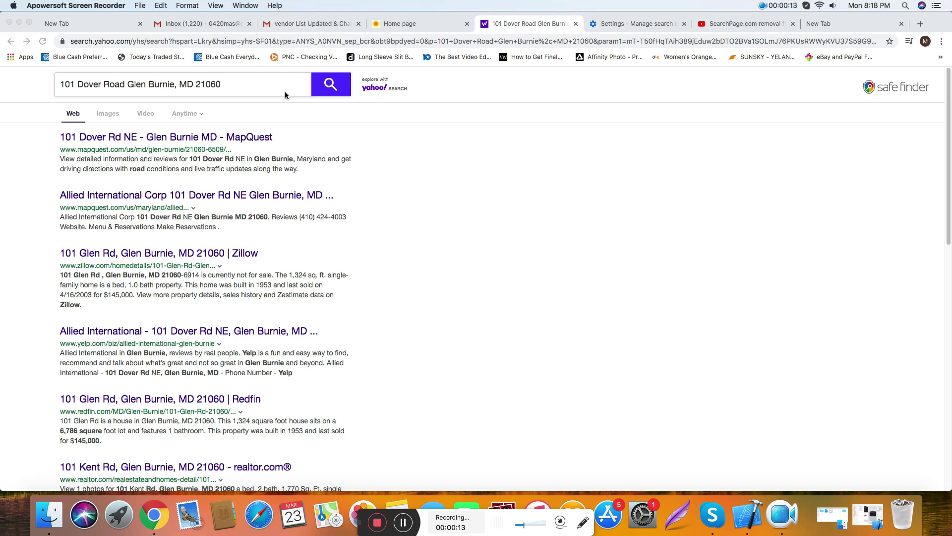
- Rerun the asdfds test search, which still lands on Yahoo, and open a fresh blank tab
{"action": "left_click", "coordinate": [864, 30]}
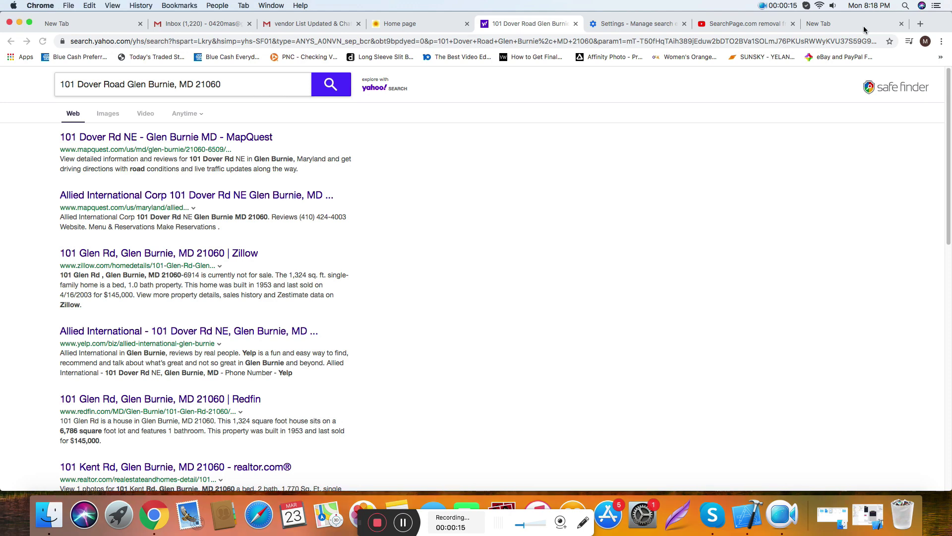
{"action": "left_click", "coordinate": [864, 29]}
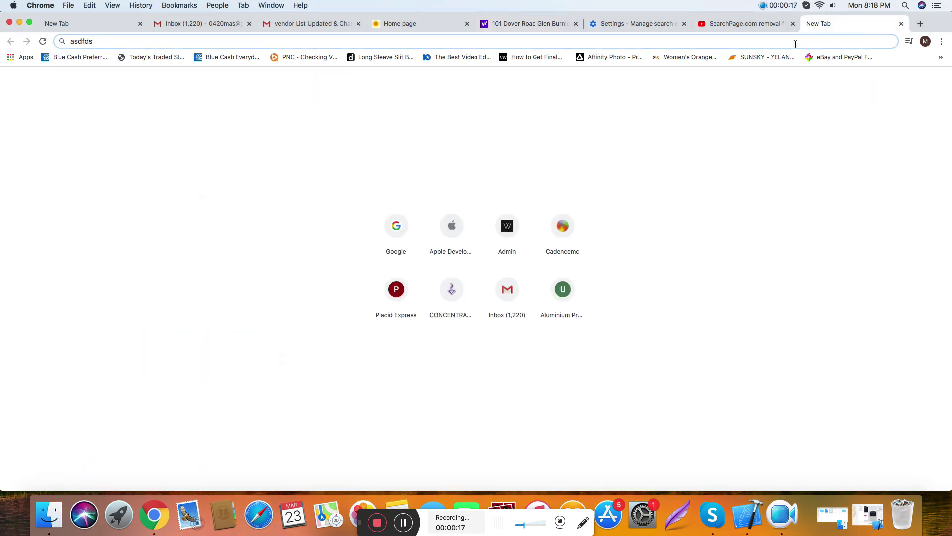
{"action": "key", "text": "Return"}
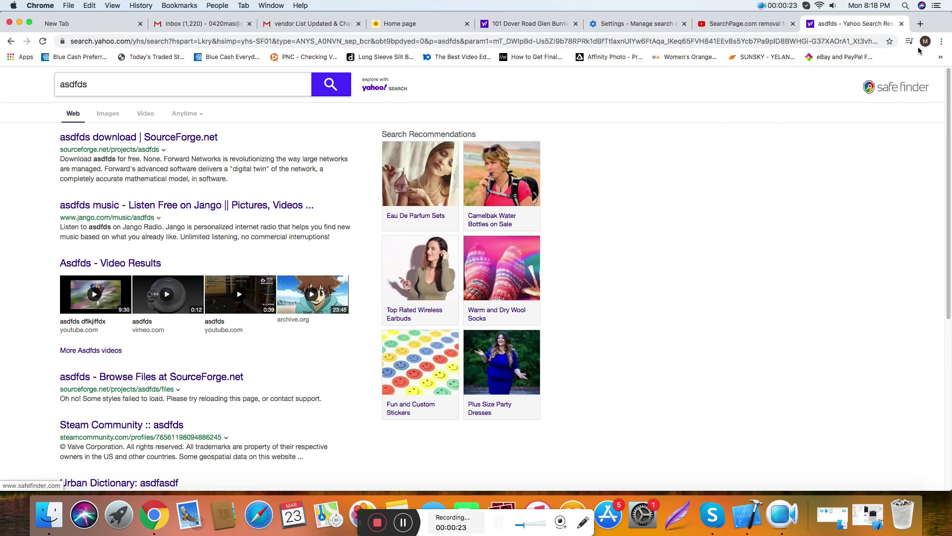
{"action": "left_click", "coordinate": [920, 23]}
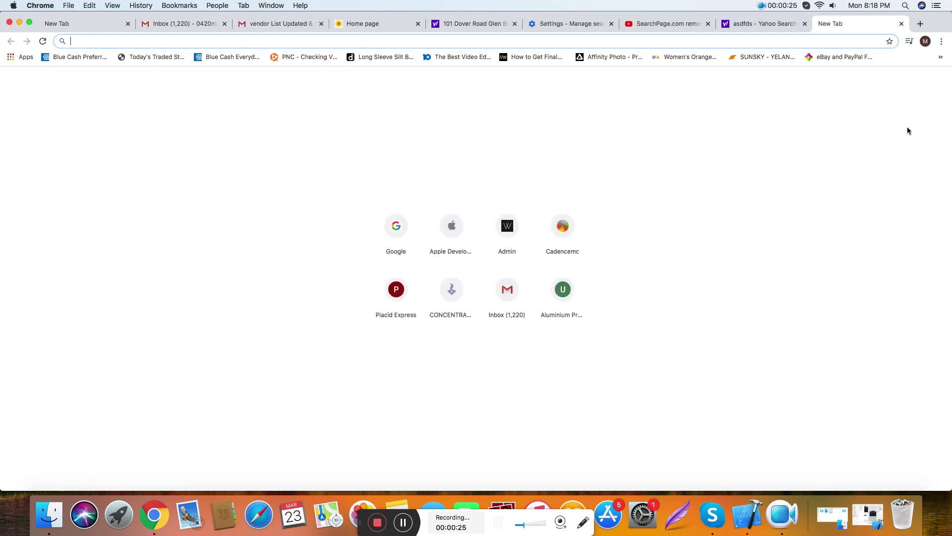
{"action": "left_click", "coordinate": [941, 41]}
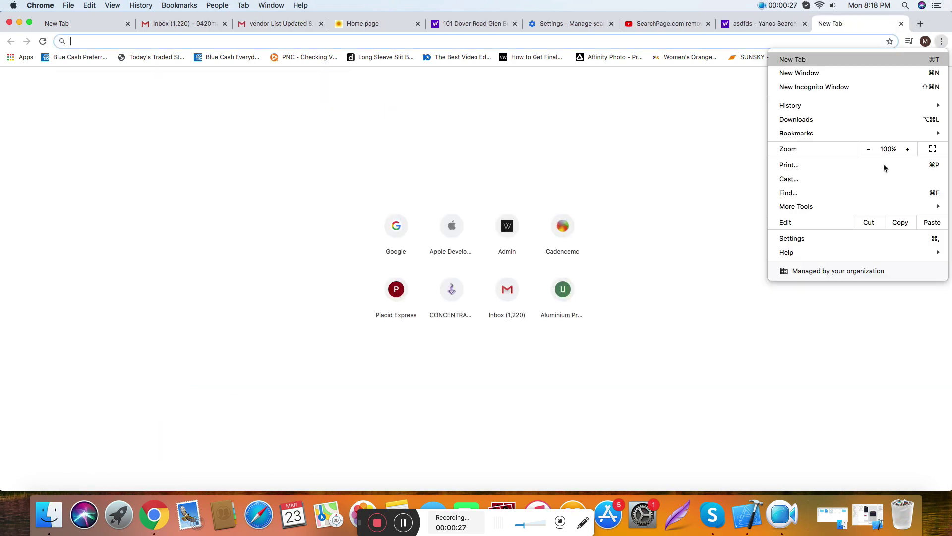
- Go to Chrome Settings > Search engine > Manage search engines
{"action": "left_click", "coordinate": [796, 238]}
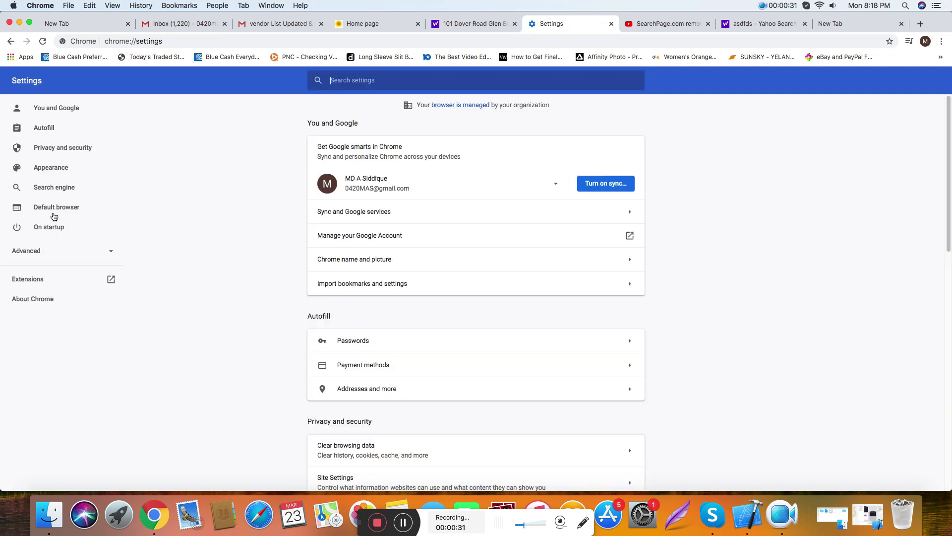
{"action": "left_click", "coordinate": [45, 187]}
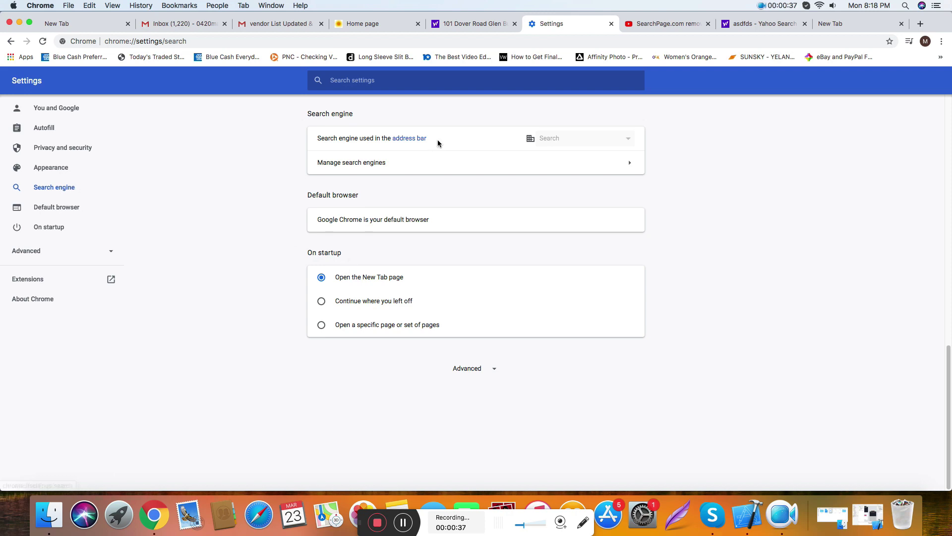
{"action": "left_click", "coordinate": [370, 161]}
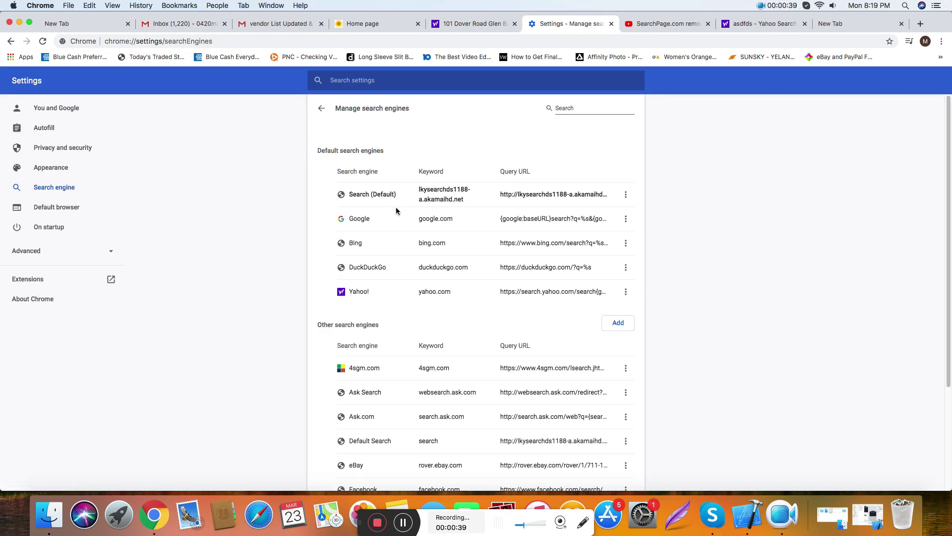
- Inspect the Search (Default) entry and its lkysearchds1188-a.akamaihd.net query URL
{"action": "left_click", "coordinate": [626, 195]}
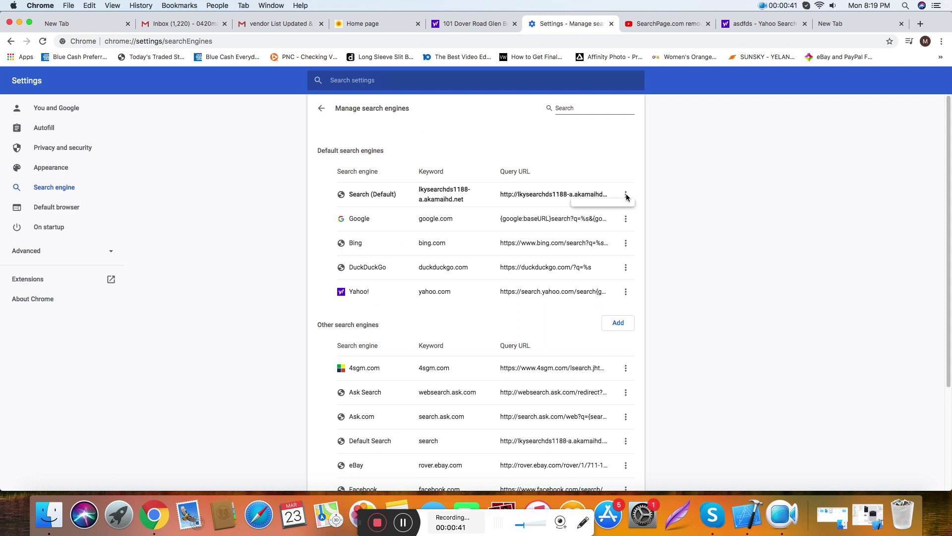
{"action": "left_click", "coordinate": [519, 206]}
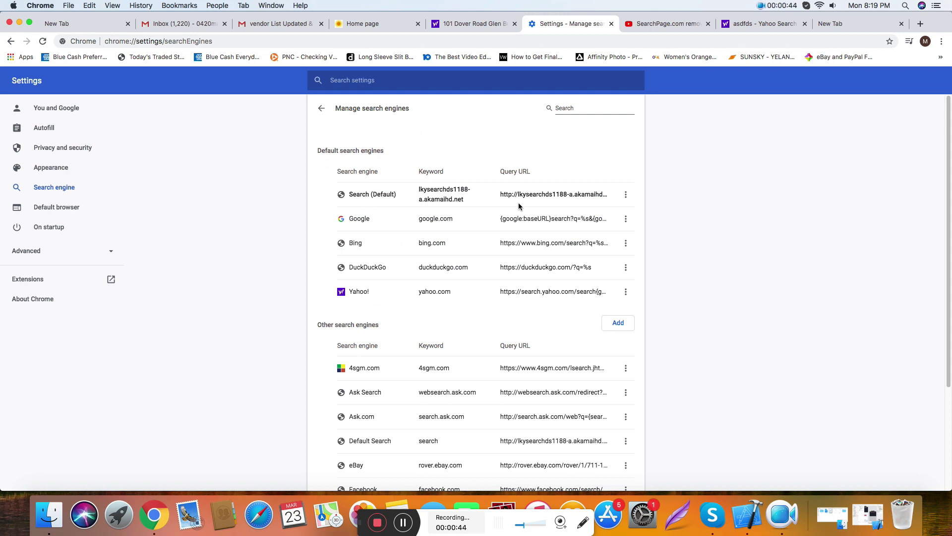
{"action": "left_click_drag", "start_coordinate": [607, 196], "coordinate": [484, 195]}
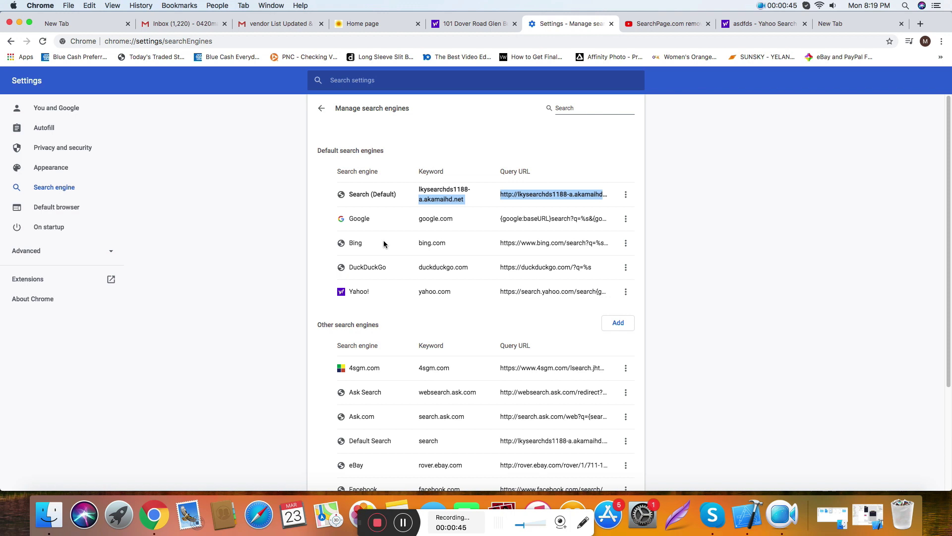
{"action": "left_click", "coordinate": [360, 218]}
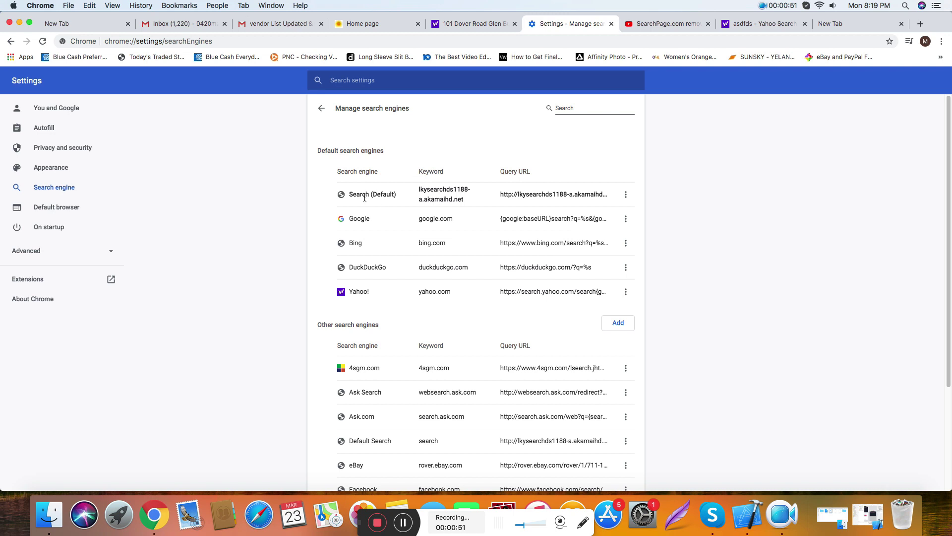
{"action": "left_click_drag", "start_coordinate": [349, 194], "coordinate": [396, 194]}
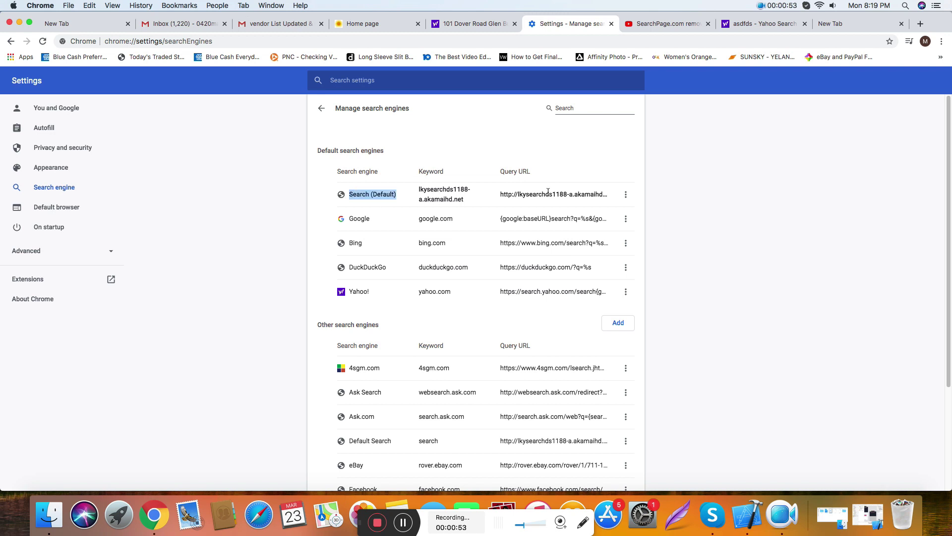
{"action": "left_click_drag", "start_coordinate": [548, 192], "coordinate": [611, 200]}
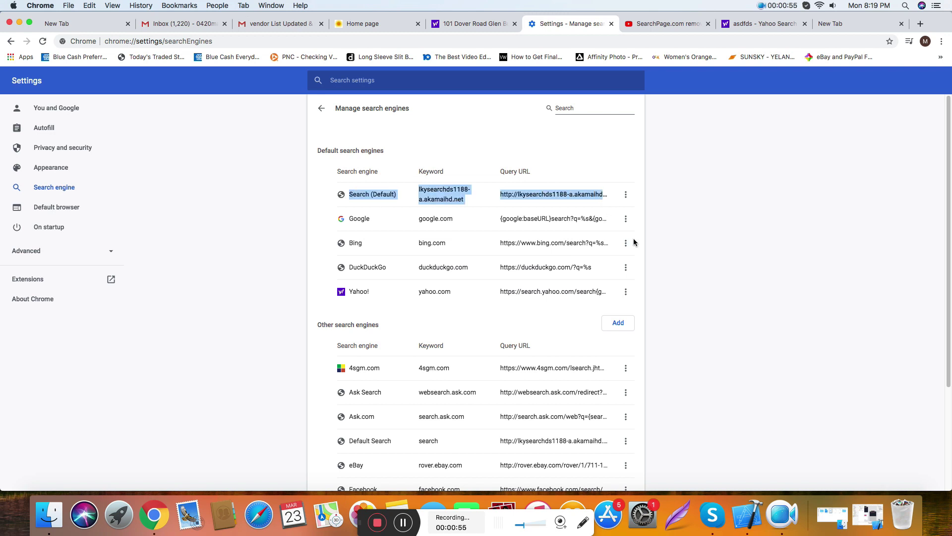
- Search for lklk from the new tab and scroll through the Safe Finder Yahoo results
{"action": "left_click", "coordinate": [846, 28]}
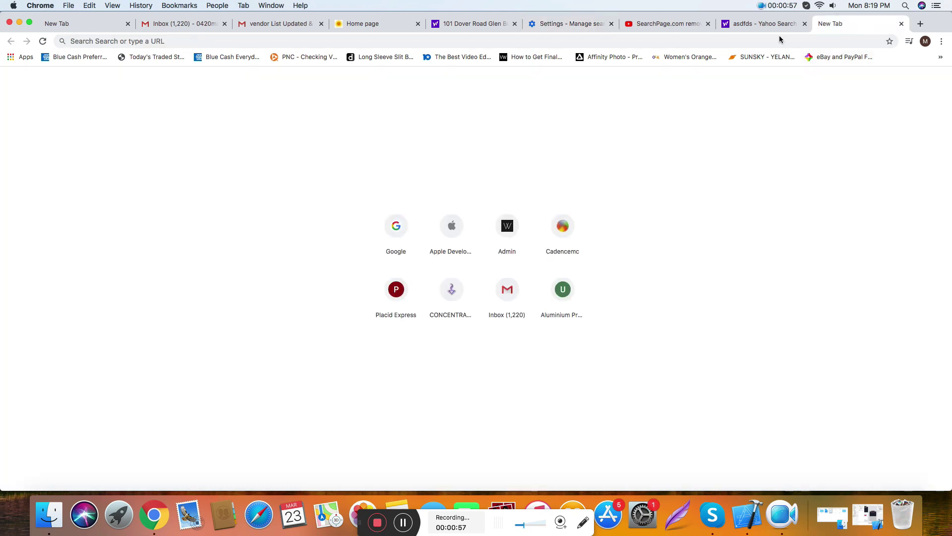
{"action": "left_click", "coordinate": [566, 43]}
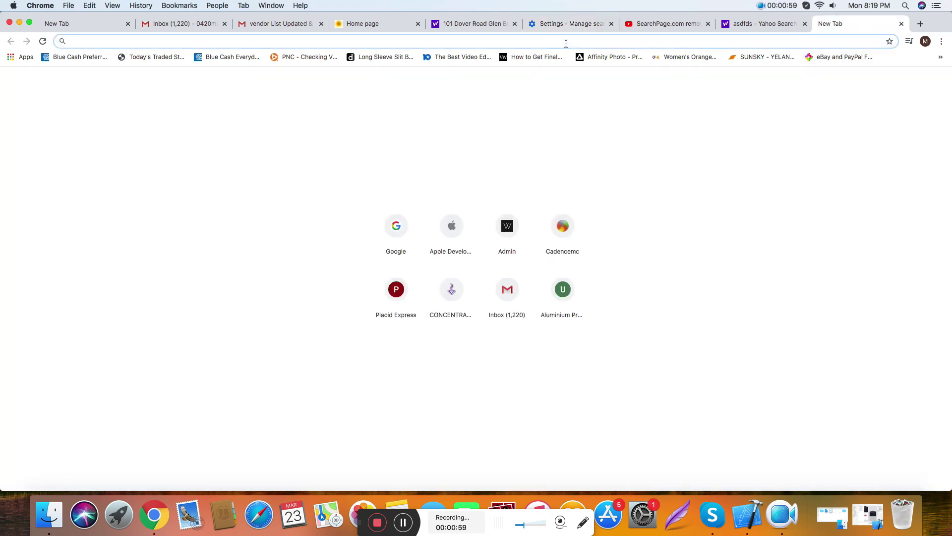
{"action": "type", "text": "lklk"}
{"action": "key", "text": "Return"}
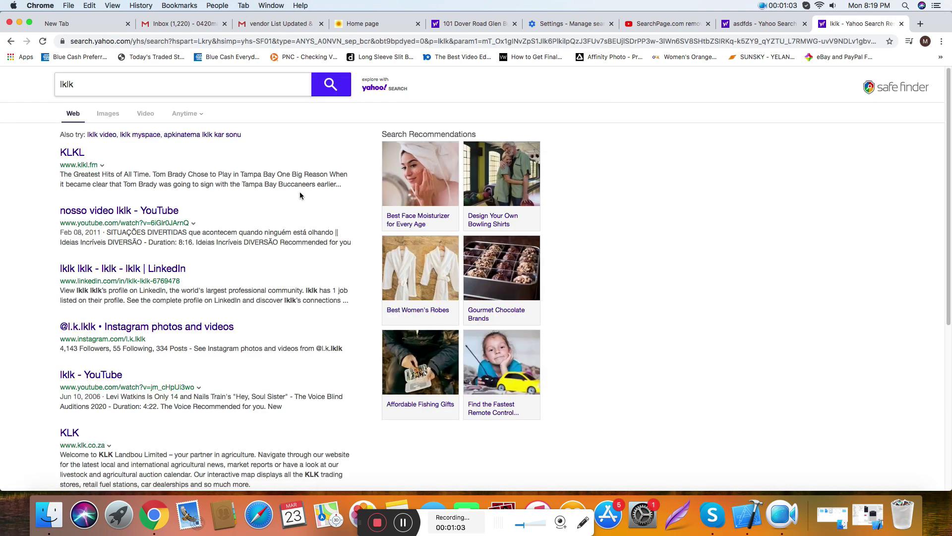
{"action": "scroll", "coordinate": [156, 219], "scroll_direction": "down", "scroll_amount": 3}
{"action": "scroll", "coordinate": [157, 219], "scroll_direction": "up", "scroll_amount": 3}
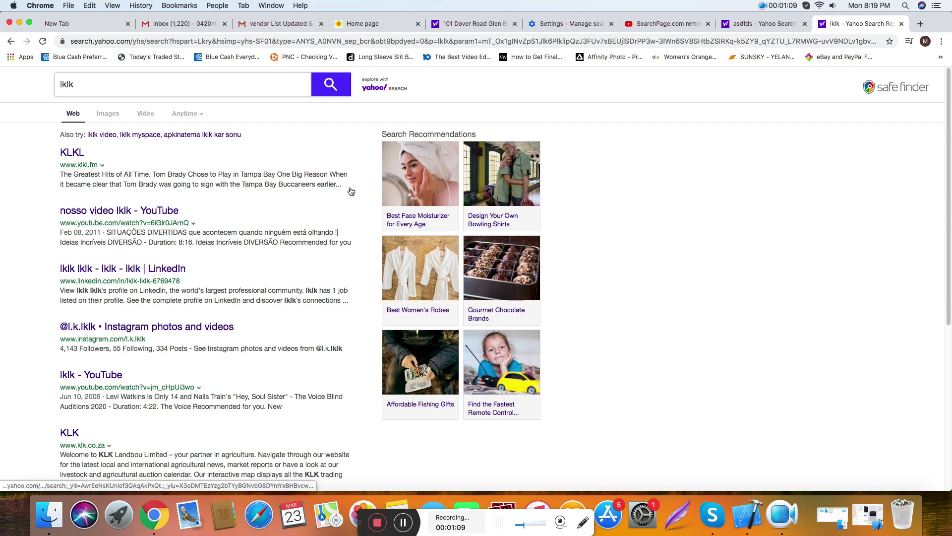
{"action": "scroll", "coordinate": [202, 264], "scroll_direction": "down", "scroll_amount": 3}
{"action": "scroll", "coordinate": [201, 263], "scroll_direction": "down", "scroll_amount": 2}
{"action": "scroll", "coordinate": [203, 272], "scroll_direction": "up", "scroll_amount": 5}
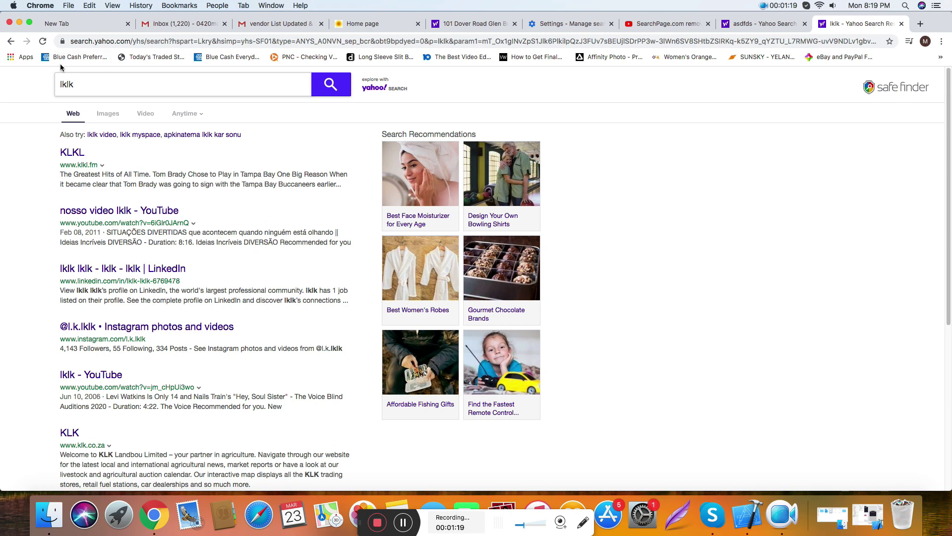
- Minimize Chrome and launch System Preferences from the Apple menu
{"action": "left_click", "coordinate": [20, 23]}
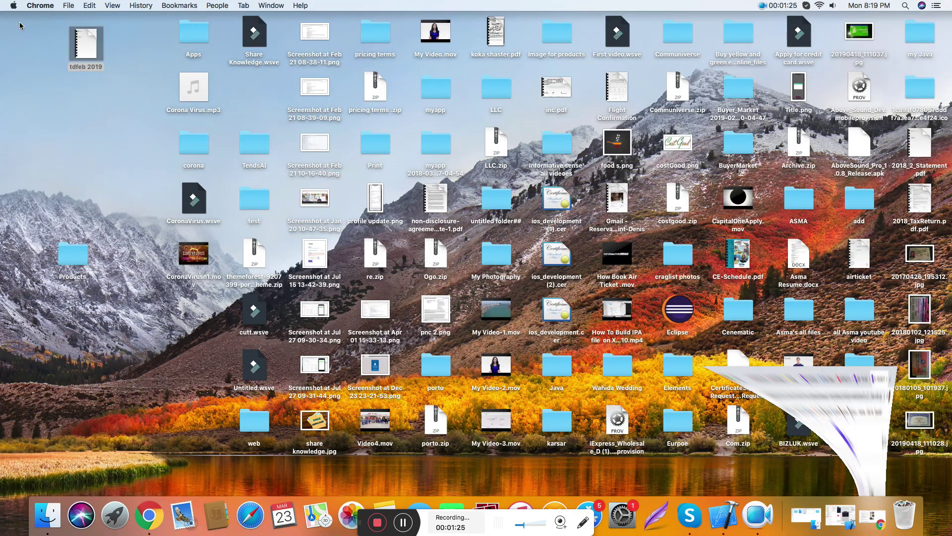
{"action": "left_click", "coordinate": [13, 6]}
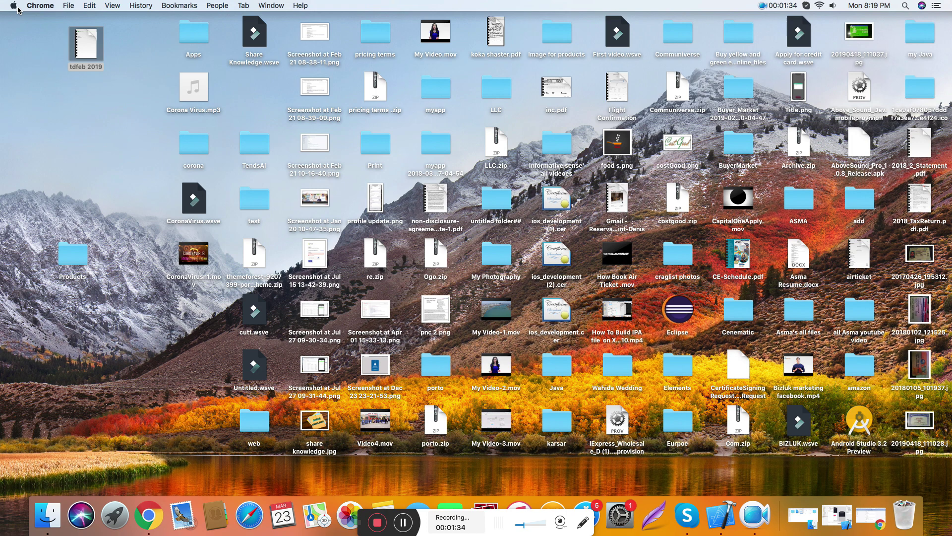
{"action": "left_click", "coordinate": [12, 7]}
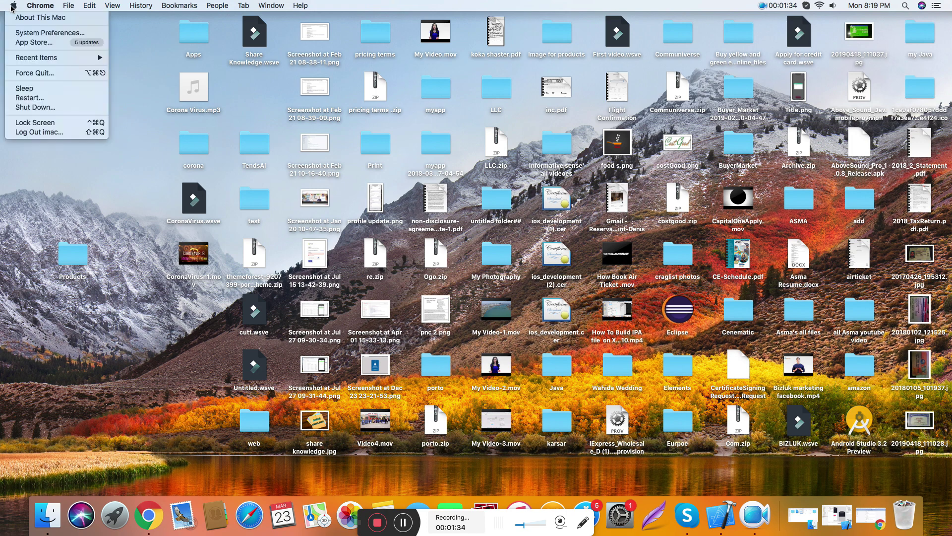
{"action": "left_click", "coordinate": [26, 34]}
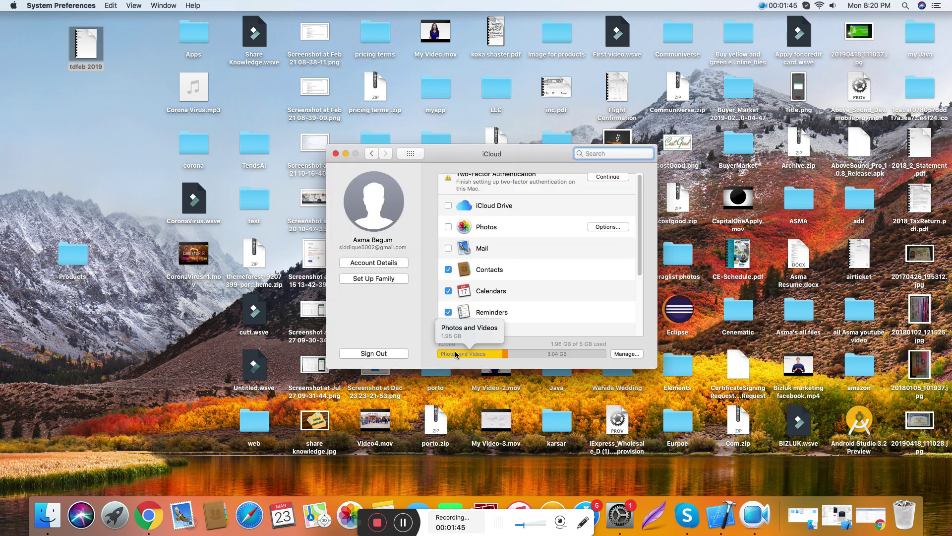
- Open the Profiles pane in System Preferences and scroll through the installed profiles
{"action": "left_click", "coordinate": [410, 154]}
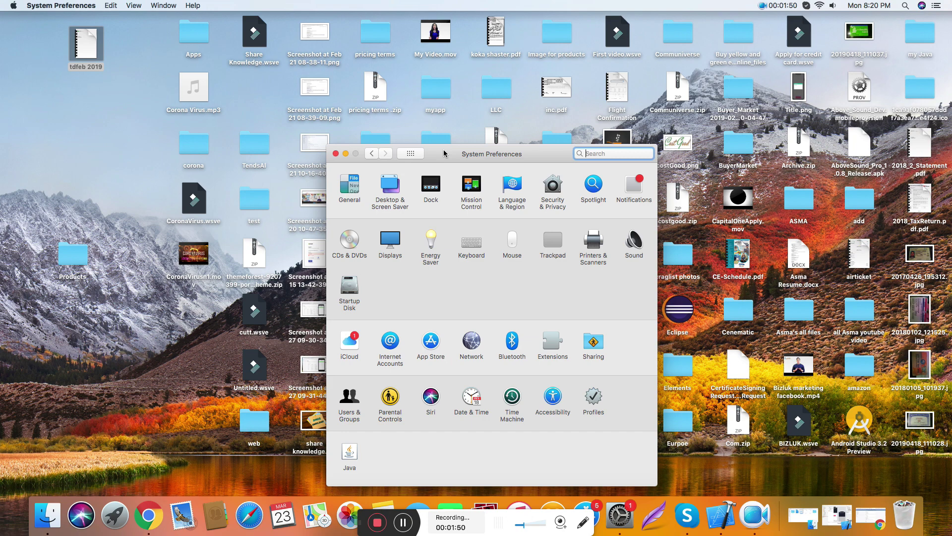
{"action": "left_click_drag", "start_coordinate": [442, 150], "coordinate": [358, 73]}
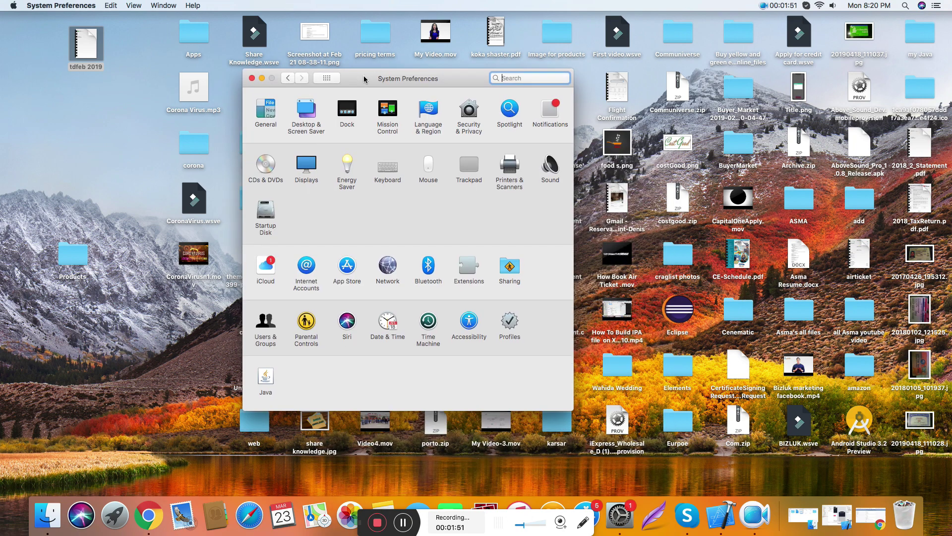
{"action": "left_click", "coordinate": [510, 324]}
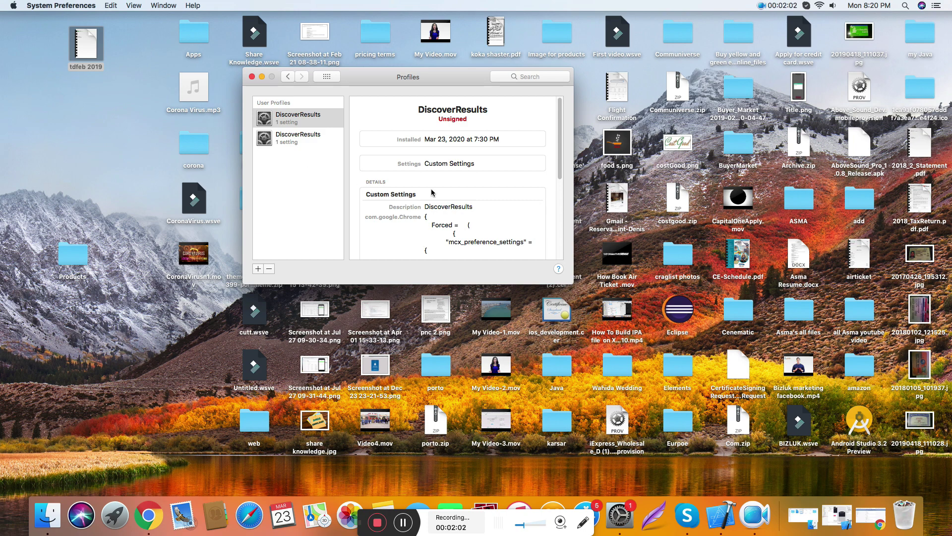
{"action": "scroll", "coordinate": [432, 193], "scroll_direction": "down", "scroll_amount": 5}
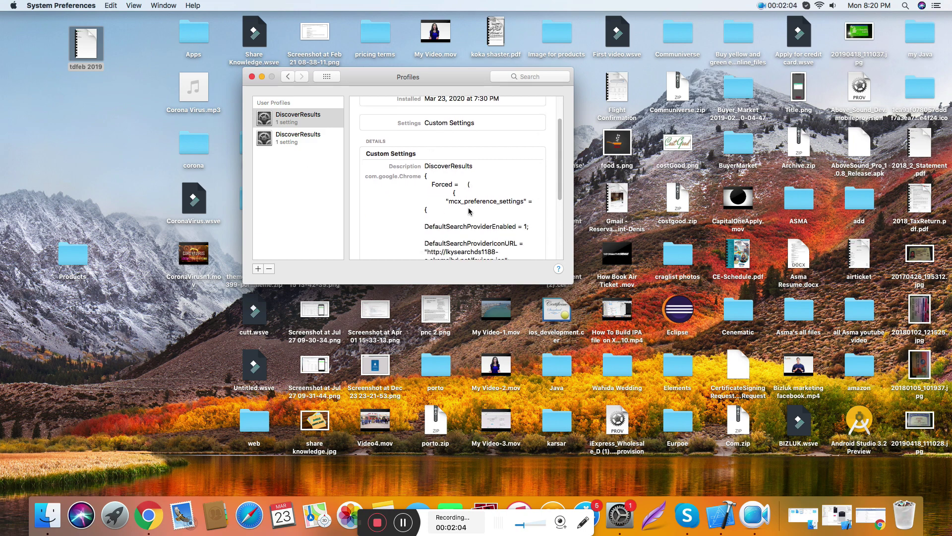
{"action": "scroll", "coordinate": [470, 214], "scroll_direction": "down", "scroll_amount": 2}
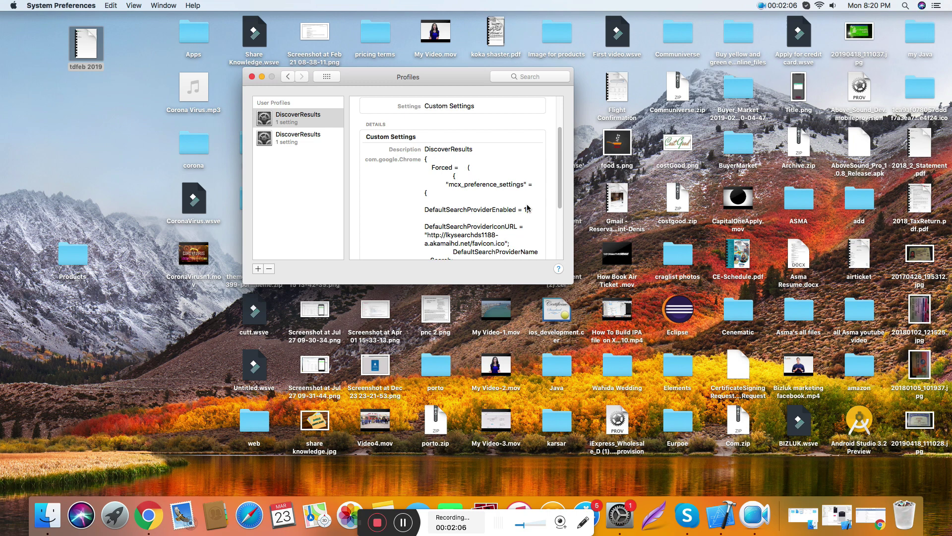
{"action": "scroll", "coordinate": [527, 211], "scroll_direction": "down", "scroll_amount": 2}
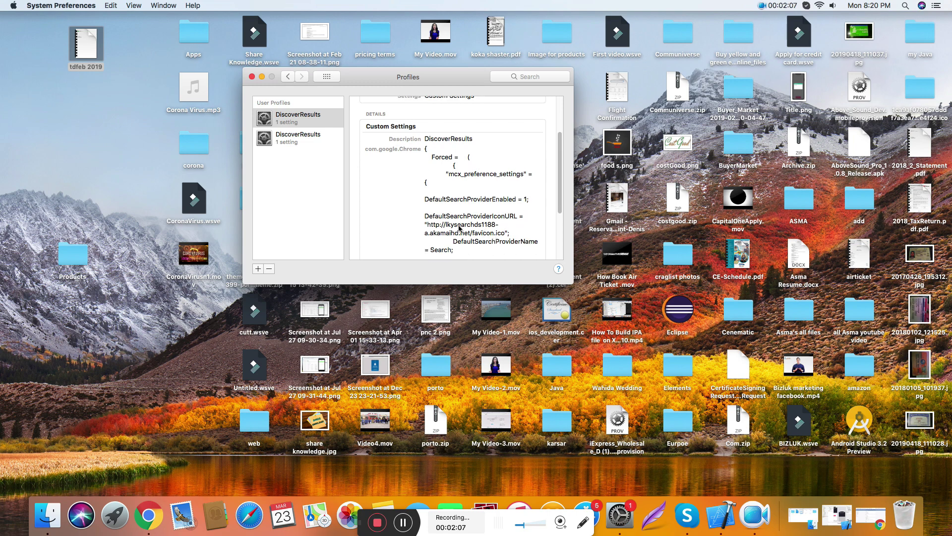
{"action": "scroll", "coordinate": [462, 233], "scroll_direction": "down", "scroll_amount": 1}
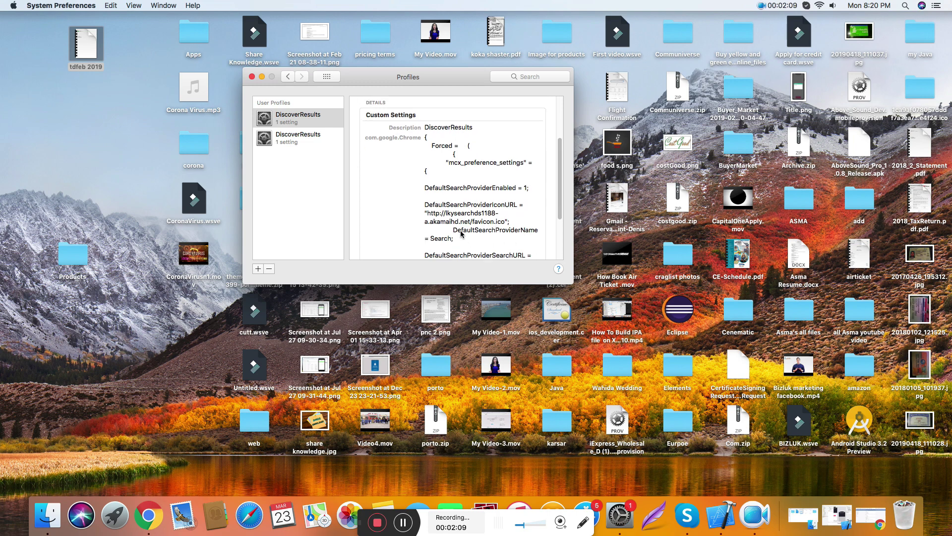
- Review both DiscoverResults profiles and remove the one installed Mar 23, 2020
{"action": "left_click", "coordinate": [305, 141]}
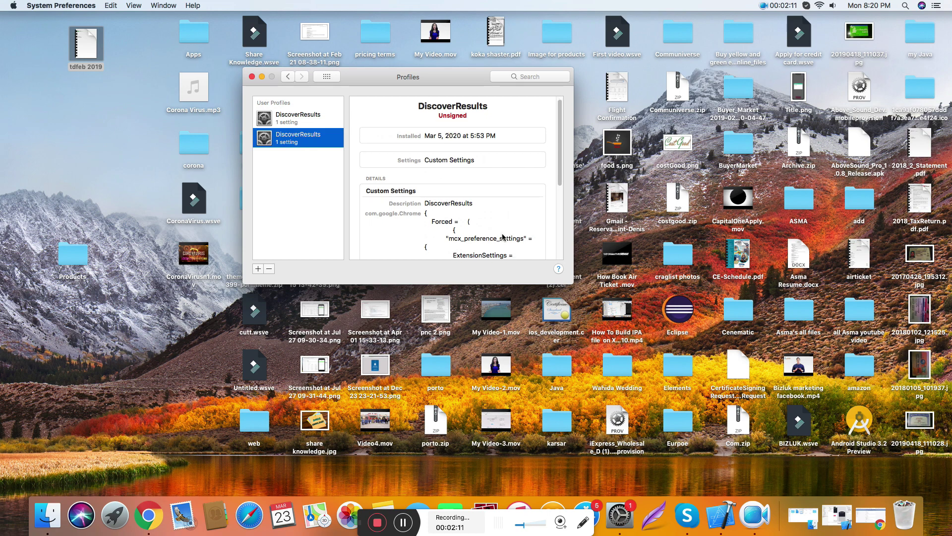
{"action": "scroll", "coordinate": [497, 238], "scroll_direction": "down", "scroll_amount": 3}
{"action": "scroll", "coordinate": [498, 238], "scroll_direction": "down", "scroll_amount": 4}
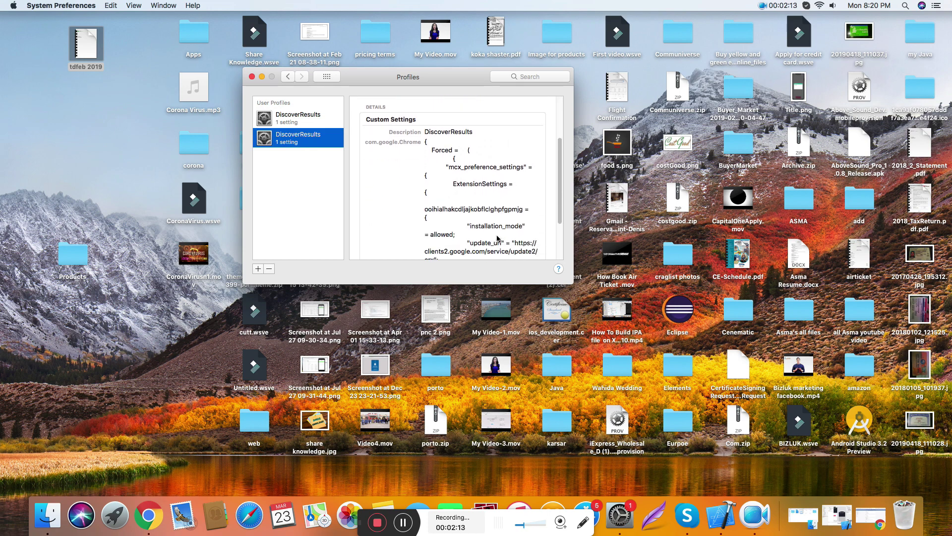
{"action": "scroll", "coordinate": [503, 240], "scroll_direction": "down", "scroll_amount": 2}
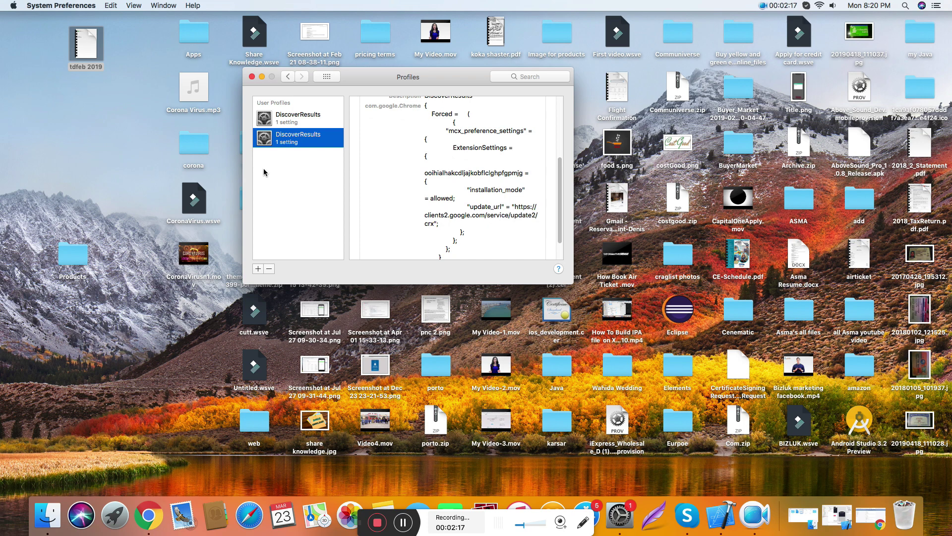
{"action": "left_click", "coordinate": [297, 118]}
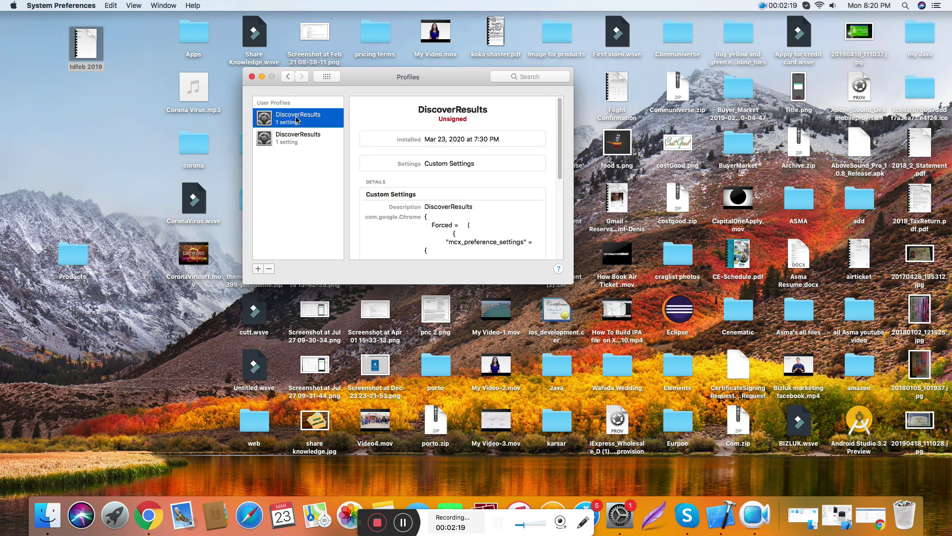
{"action": "key", "text": "Delete"}
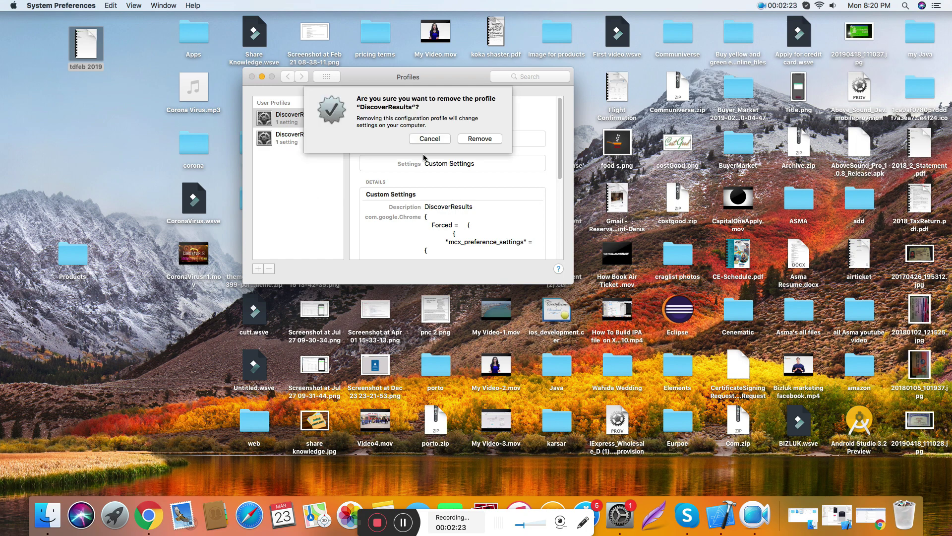
{"action": "left_click", "coordinate": [477, 141]}
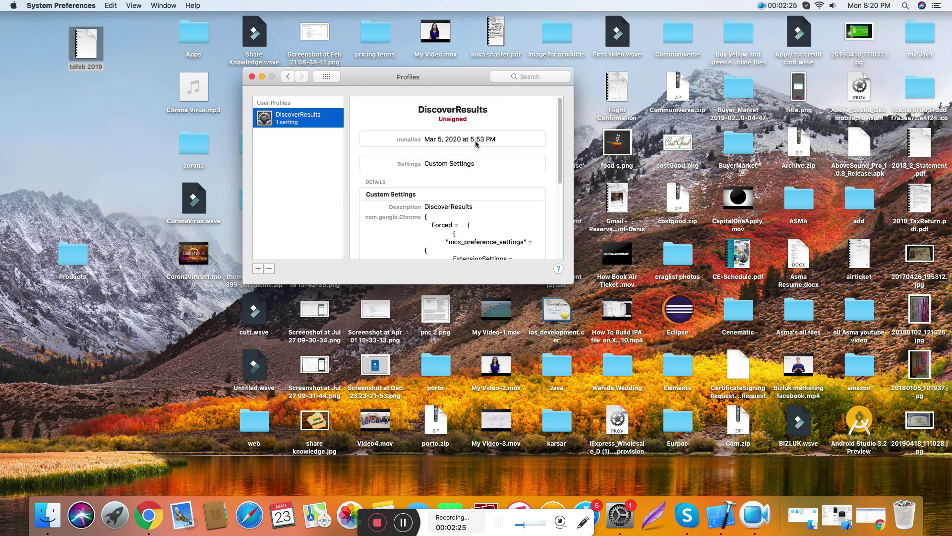
- Close the Chrome Settings window and open a new Chrome window
{"action": "left_click", "coordinate": [159, 519]}
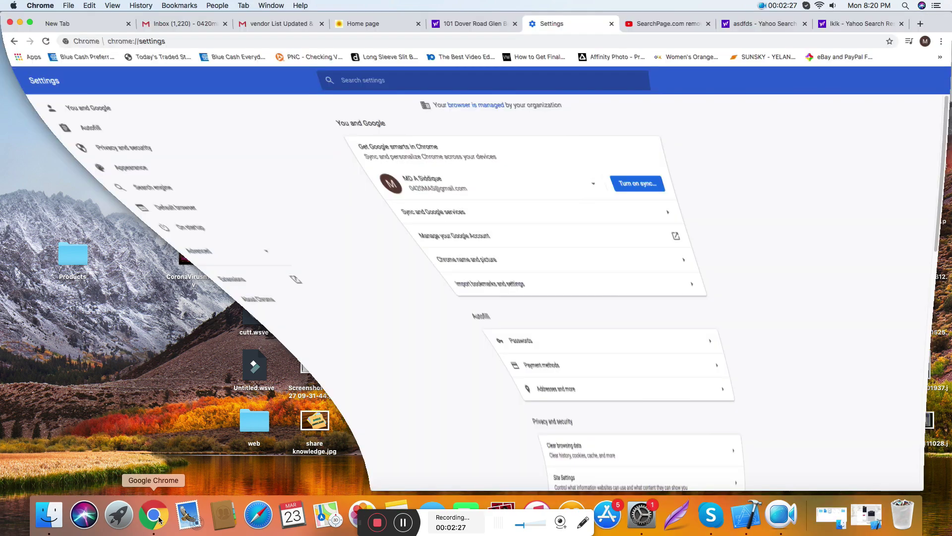
{"action": "left_click", "coordinate": [9, 23]}
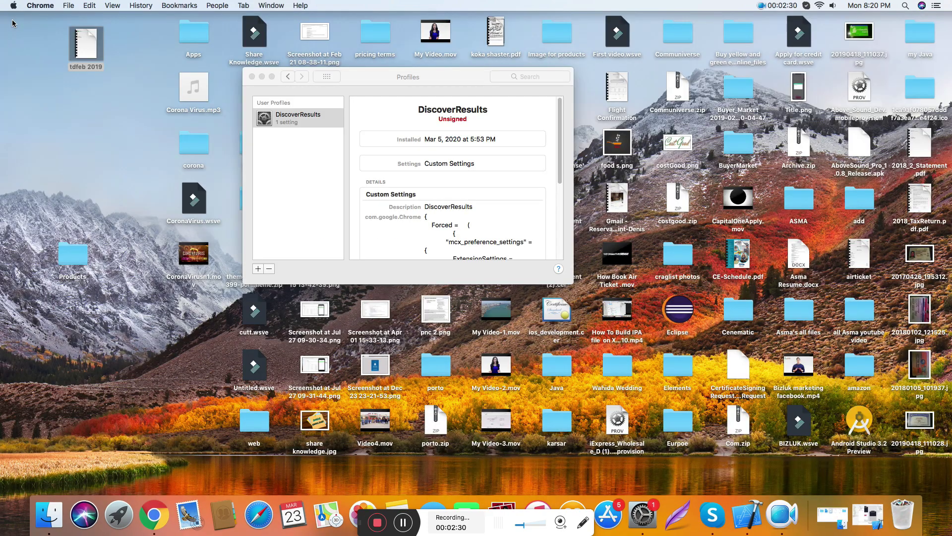
{"action": "left_click", "coordinate": [159, 515]}
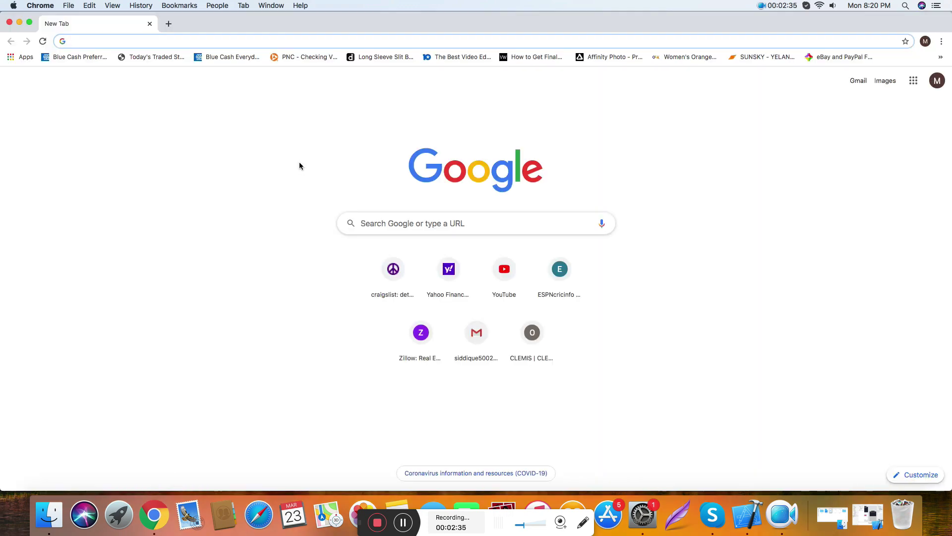
- Search for uhuhu, then switch to the 'ohuhu markers' suggestion, now showing Google results
{"action": "type", "text": "uhuhuj"}
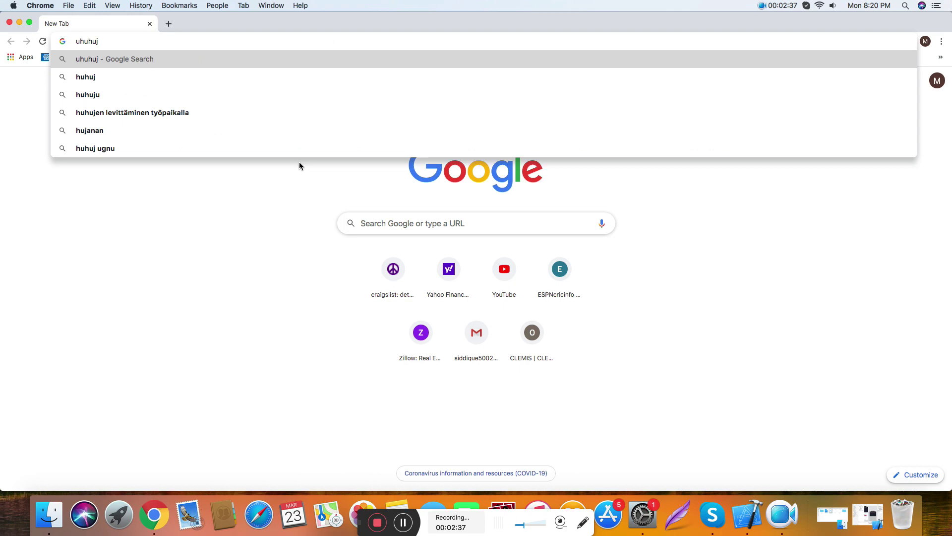
{"action": "key", "text": "BackSpace"}
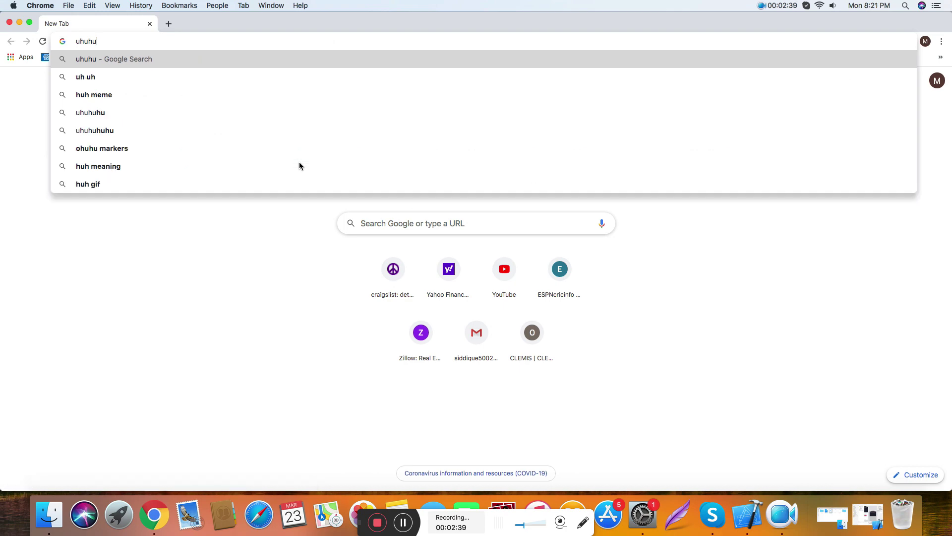
{"action": "key", "text": "Return"}
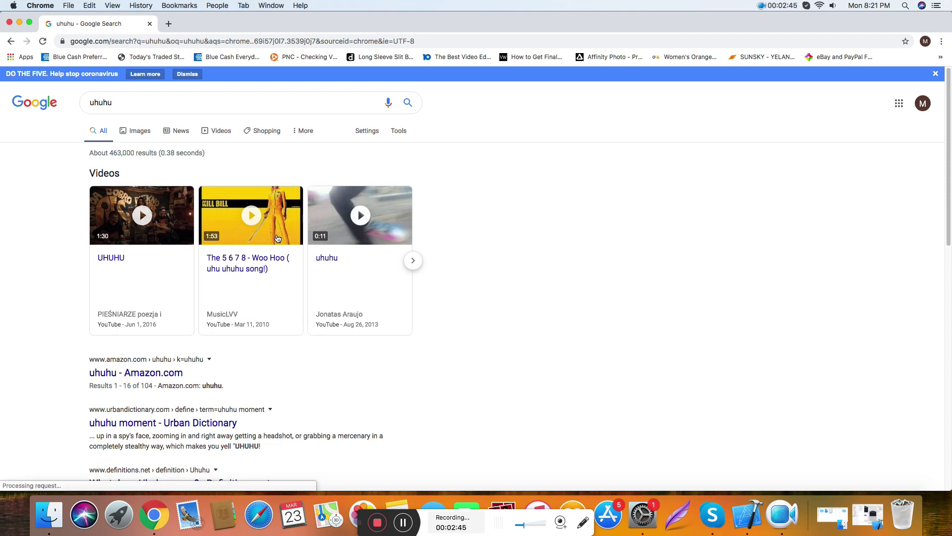
{"action": "scroll", "coordinate": [302, 259], "scroll_direction": "down", "scroll_amount": 1}
{"action": "scroll", "coordinate": [302, 259], "scroll_direction": "down", "scroll_amount": 10}
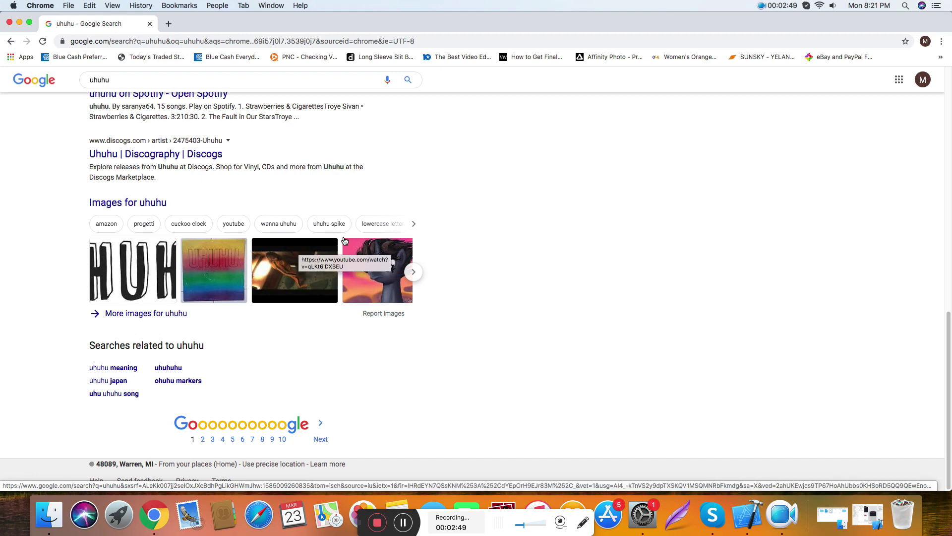
{"action": "scroll", "coordinate": [299, 250], "scroll_direction": "up", "scroll_amount": 15}
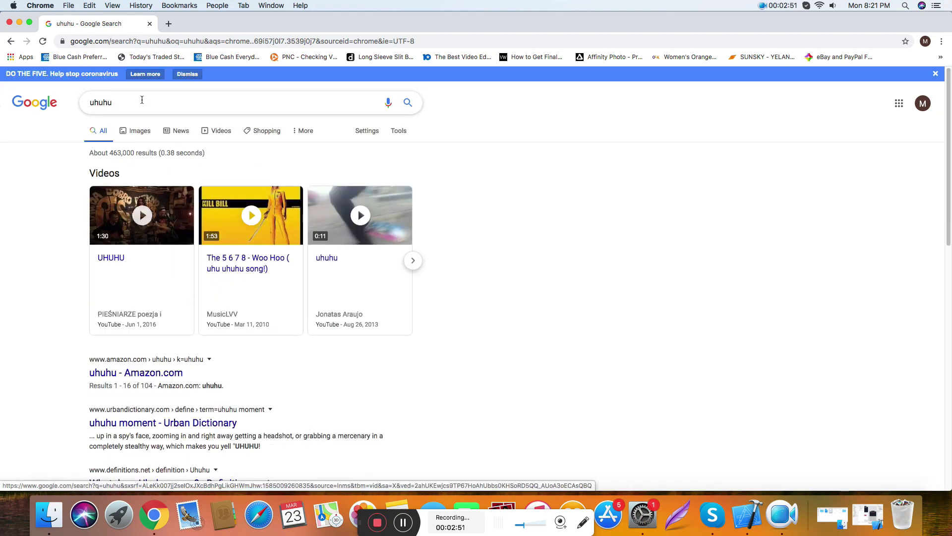
{"action": "left_click_drag", "start_coordinate": [143, 98], "coordinate": [88, 101]}
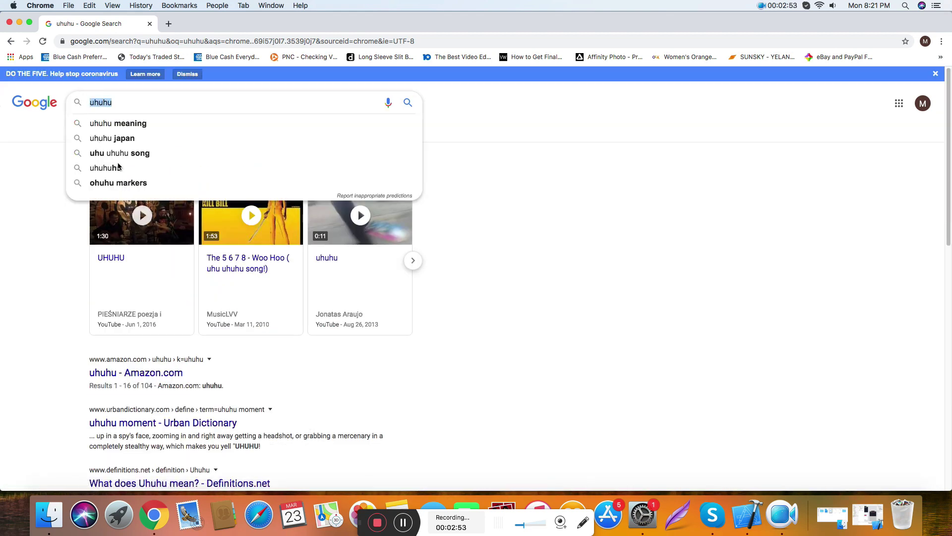
{"action": "left_click", "coordinate": [132, 185]}
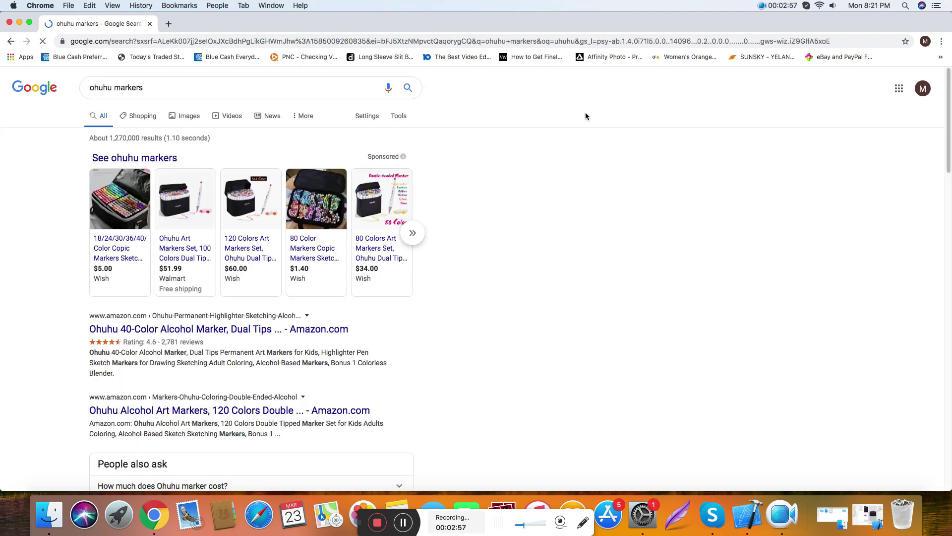